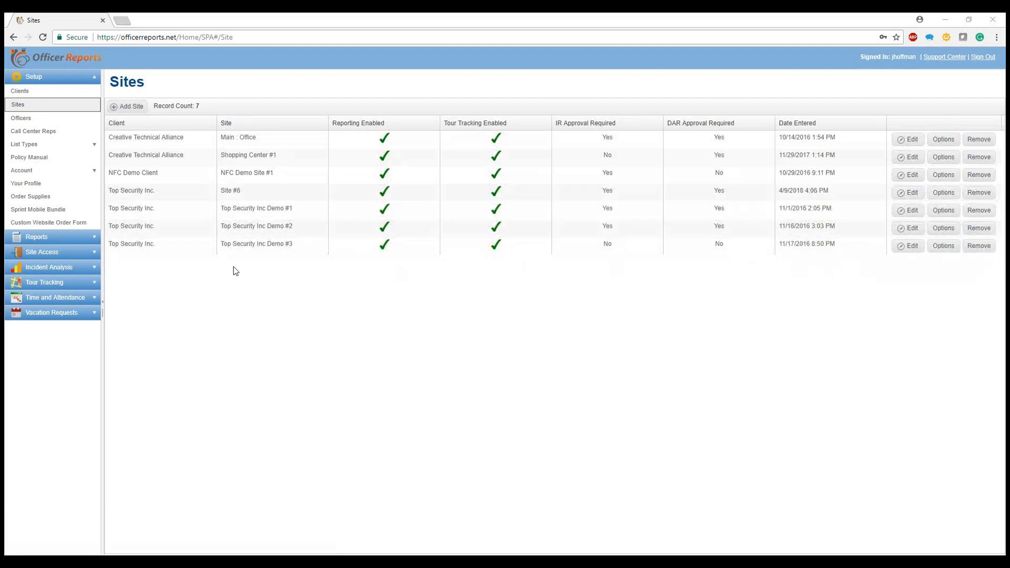
- Open the report options of site Top Security Inc Demo #3 and read the help for the approval and editable settings
click(907, 249)
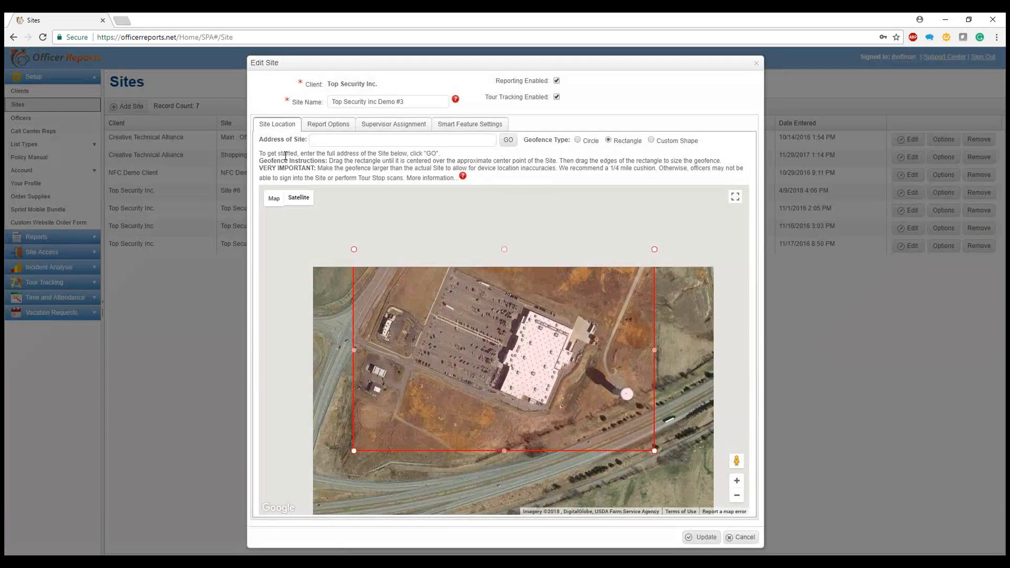
click(324, 132)
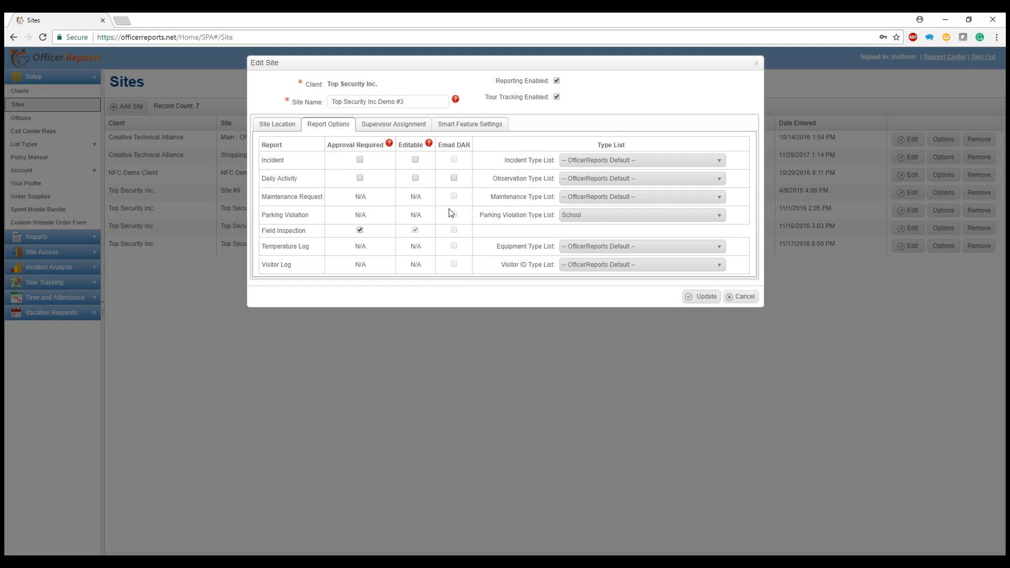
click(389, 144)
click(444, 82)
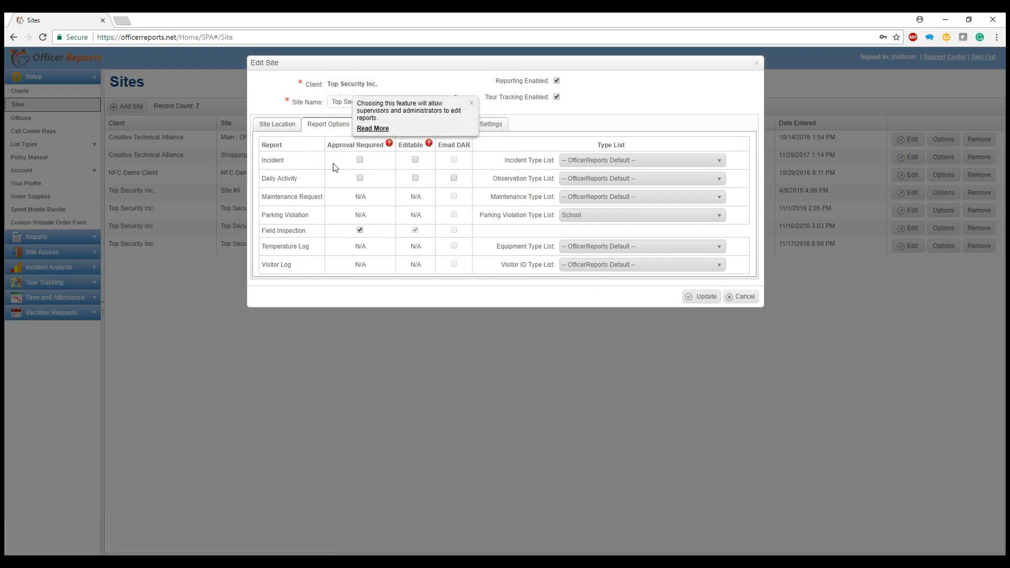
click(472, 103)
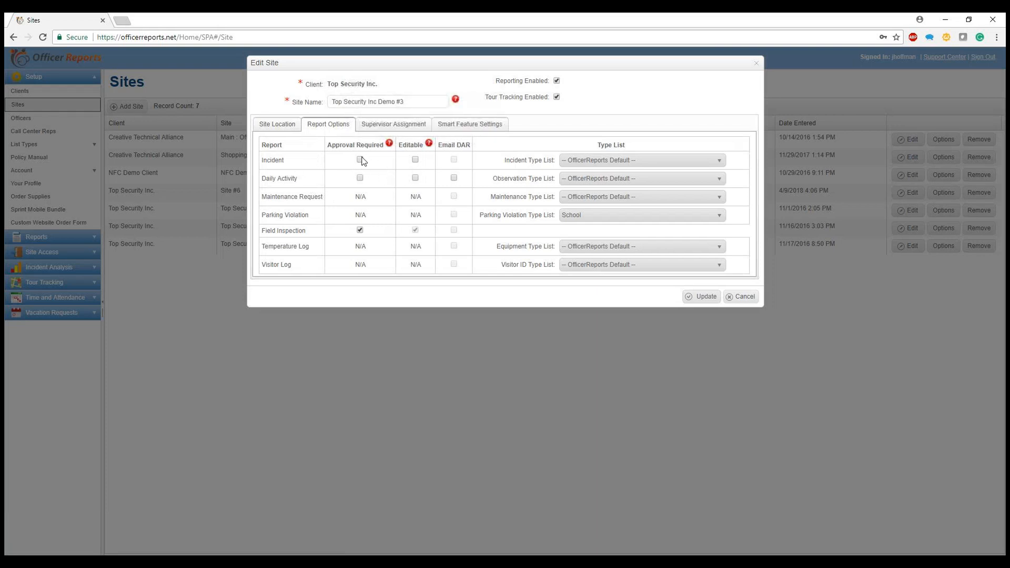
- Try out the Approval Required and Editable settings for the site's Incident report
click(360, 160)
click(361, 160)
click(416, 160)
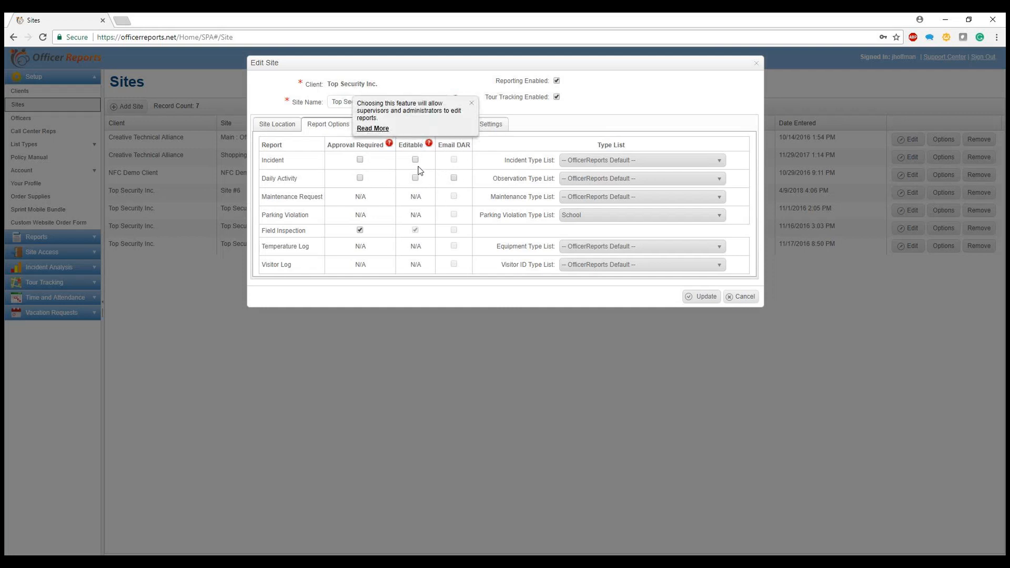
click(471, 103)
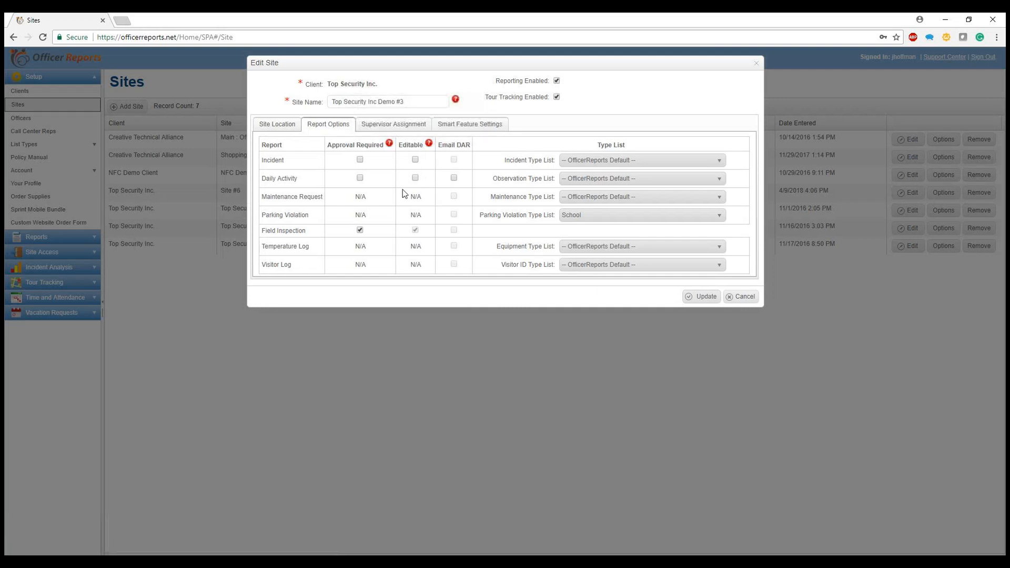
click(415, 160)
- Try requiring approval for Incident and Daily Activity reports with Email DAR enabled, and discard the site changes
click(454, 178)
click(415, 178)
click(359, 178)
click(454, 178)
click(360, 160)
click(454, 178)
click(428, 142)
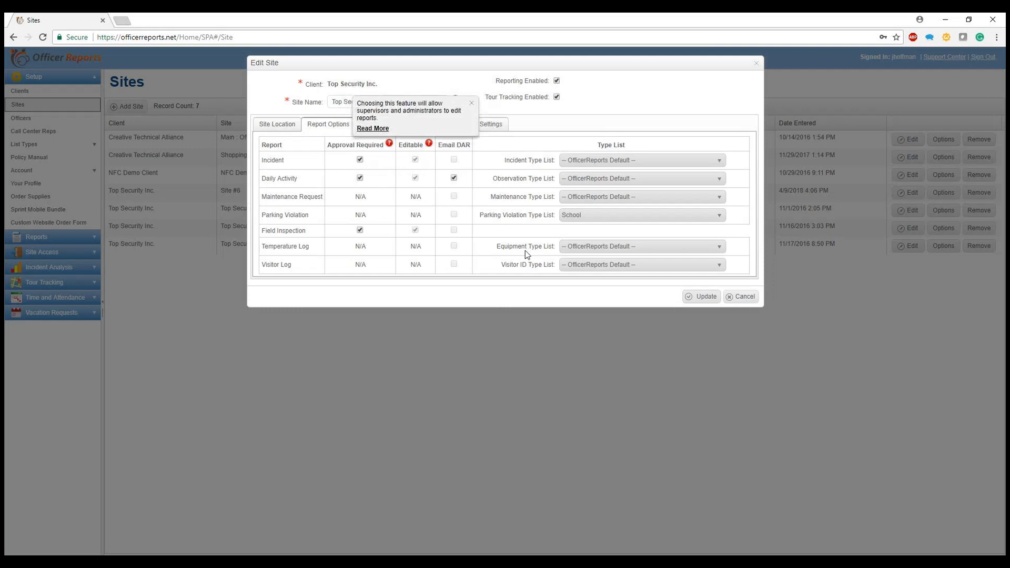
click(472, 103)
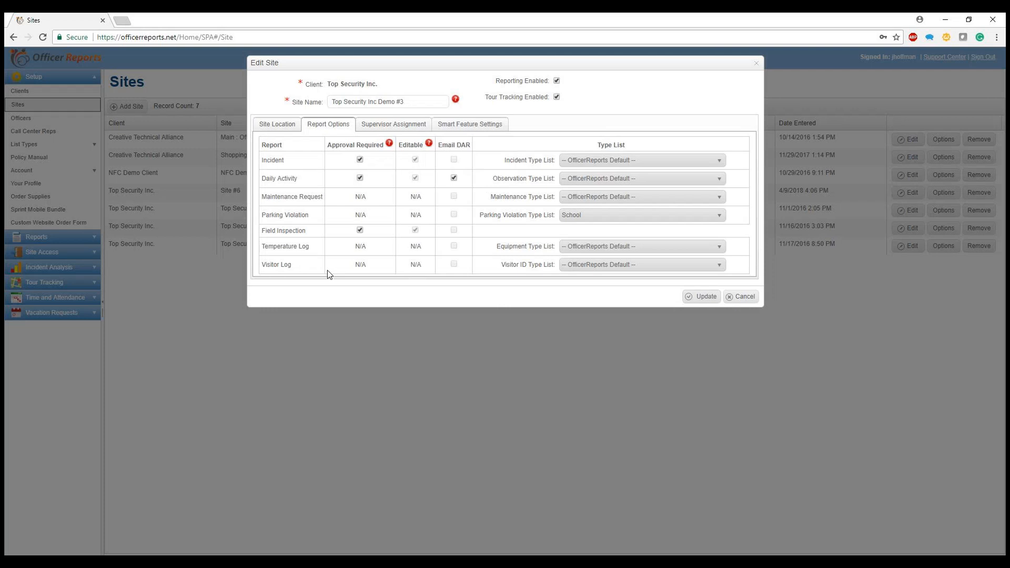
drag(277, 196, 361, 197)
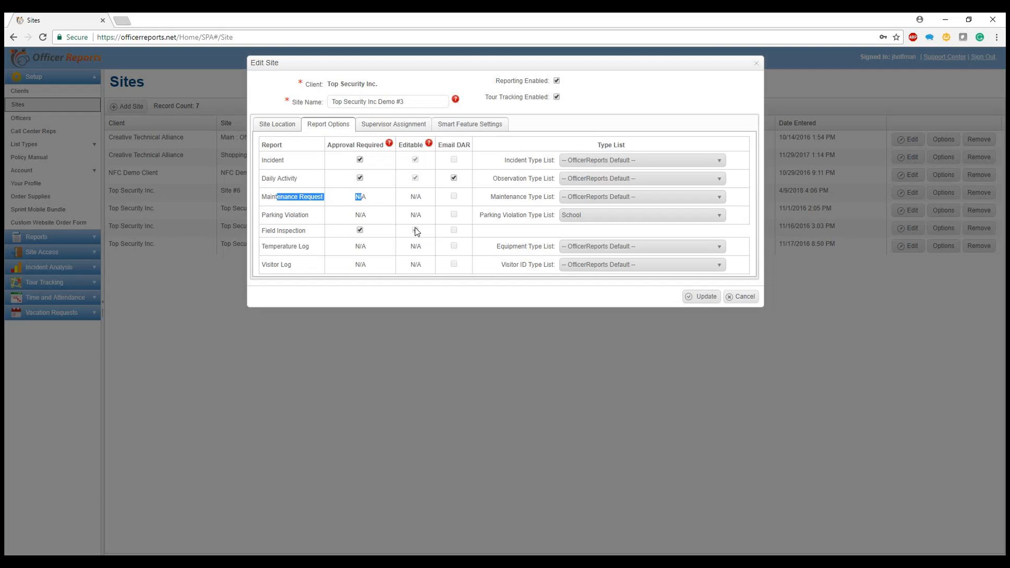
click(742, 297)
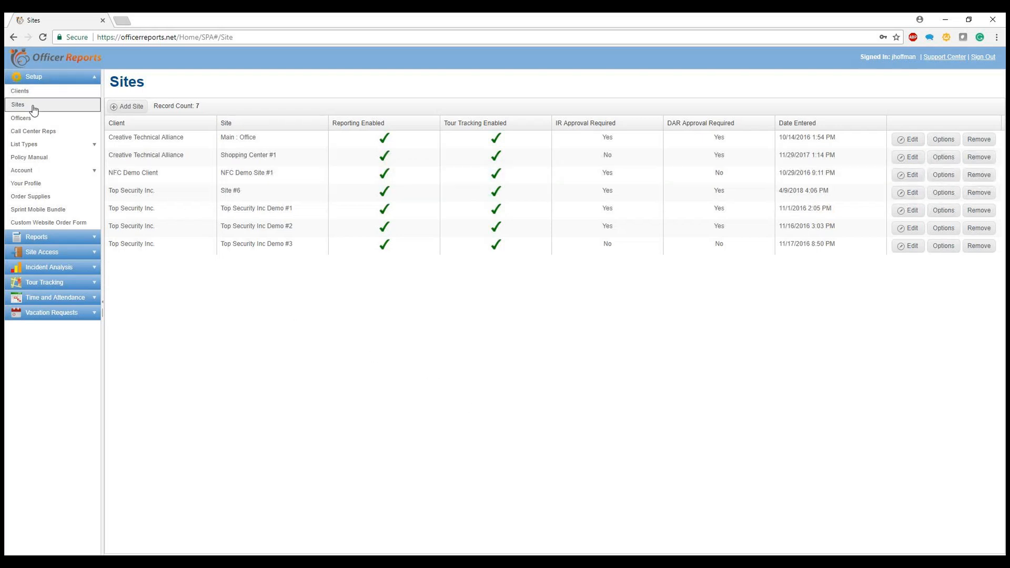
- Open the users of site Top Security Inc Demo #3 and review the new-user form and the existing user's details
click(944, 245)
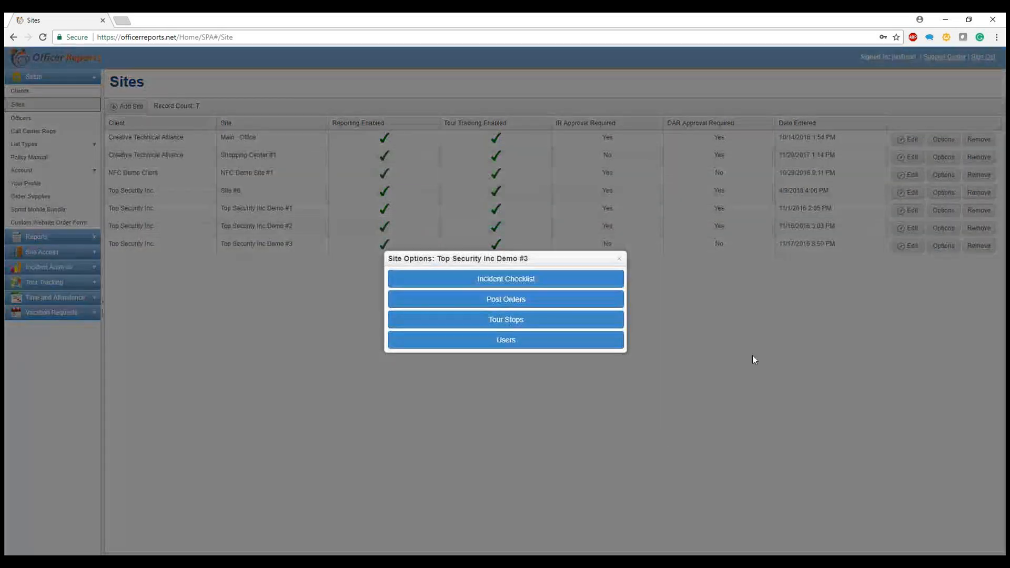
click(478, 347)
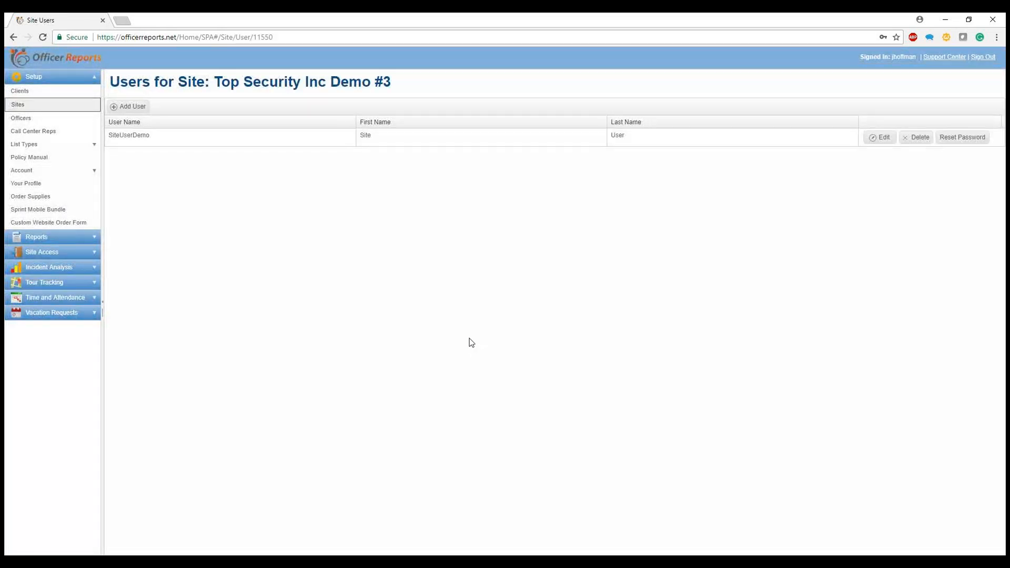
click(133, 107)
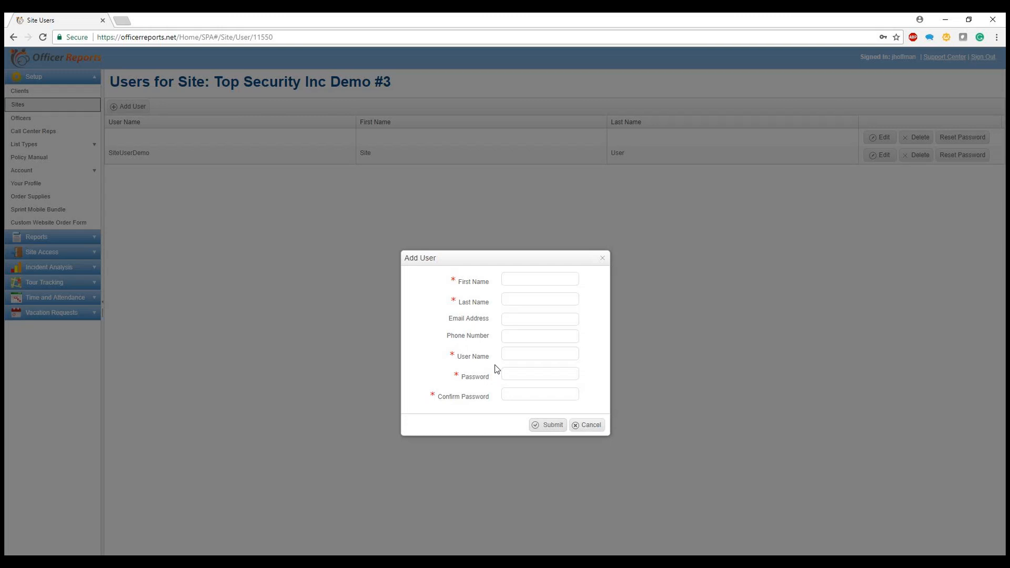
click(587, 426)
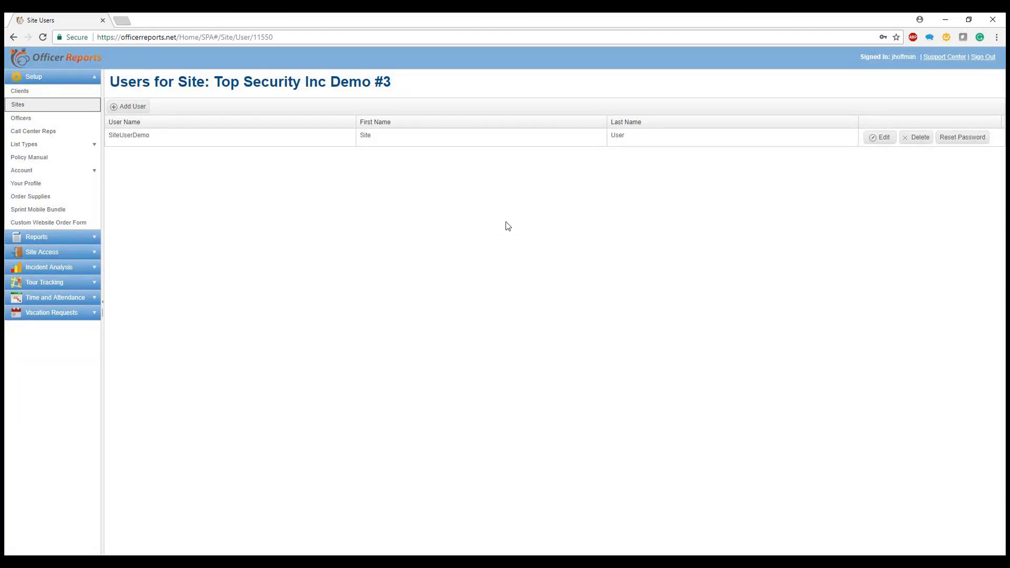
click(875, 140)
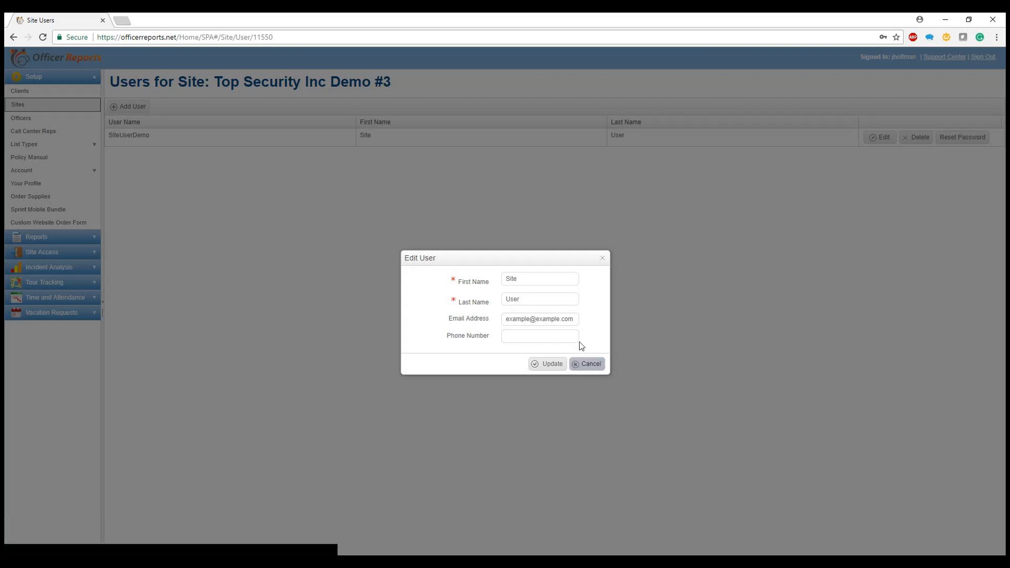
click(548, 364)
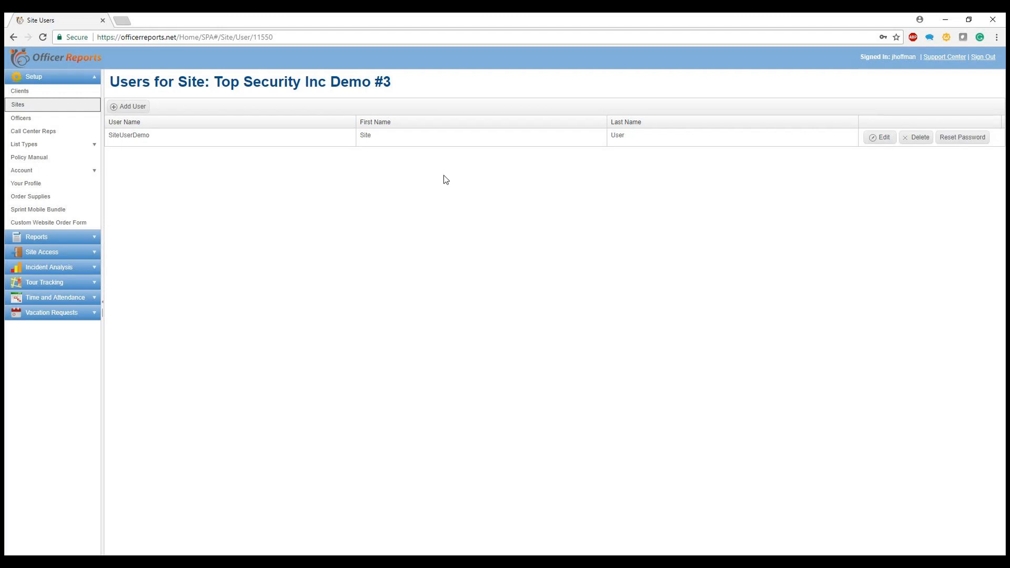
- Review the incident email setting of client Top Security Inc. and open the client's user list
click(56, 93)
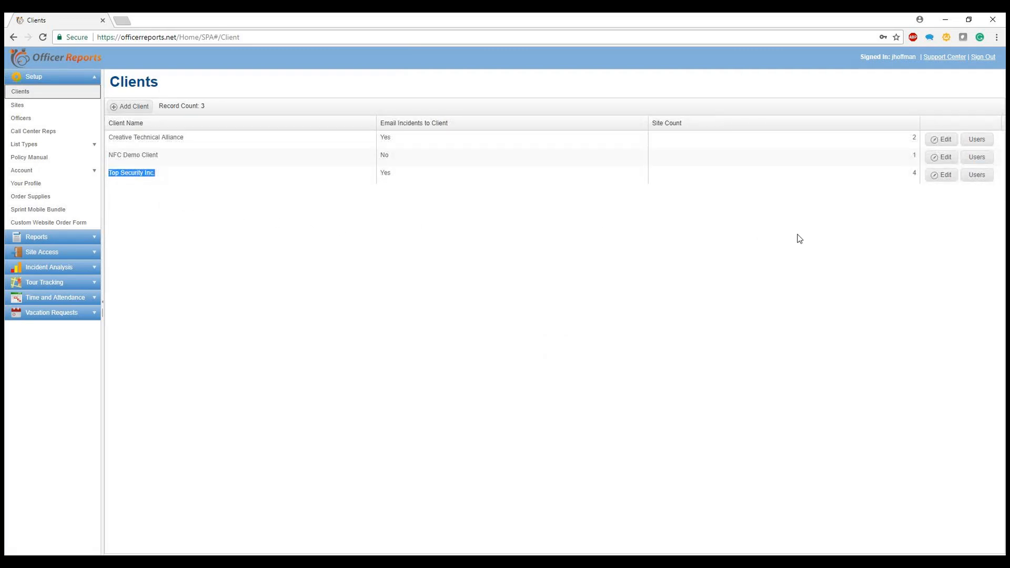
click(950, 176)
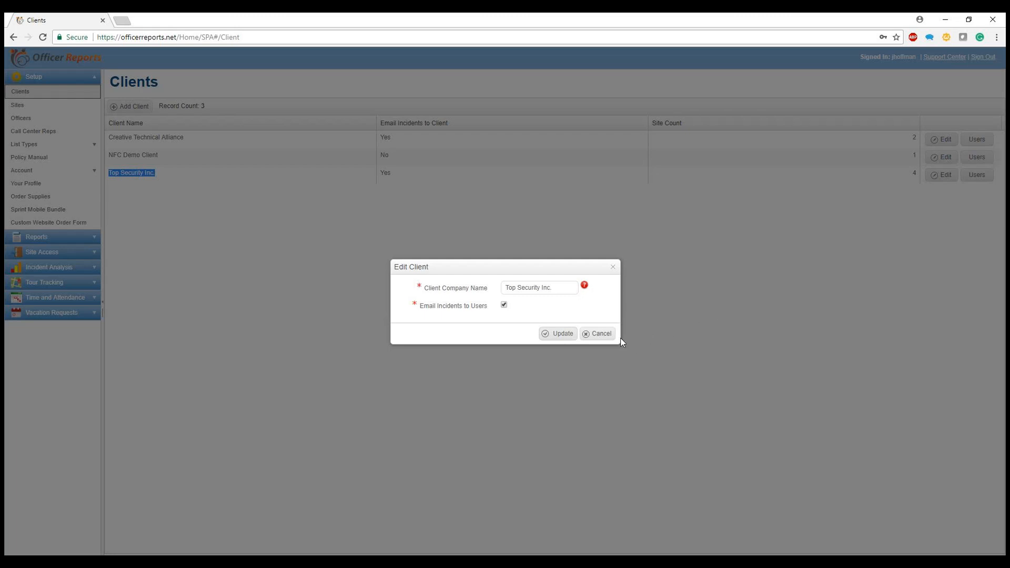
click(605, 335)
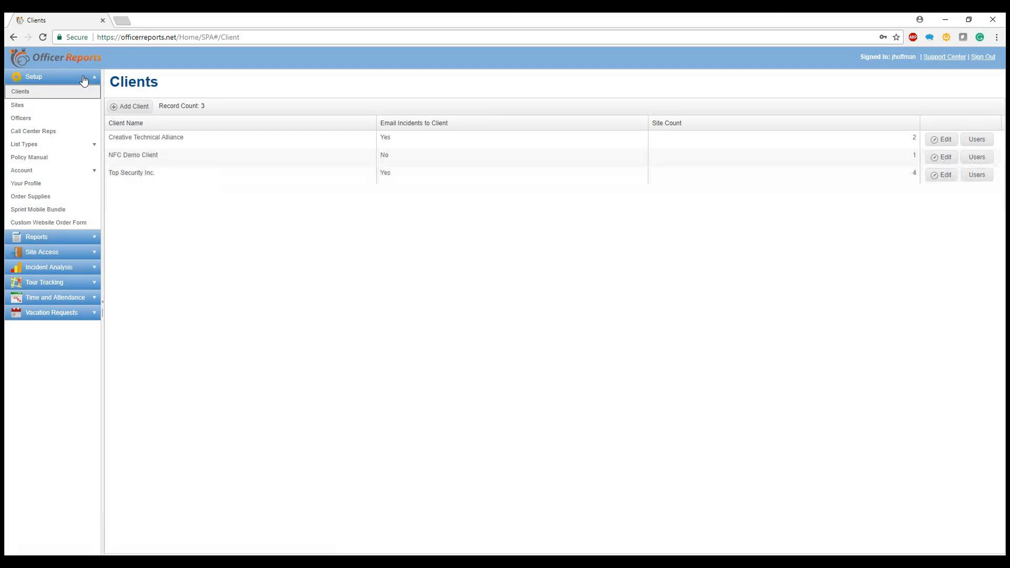
click(977, 177)
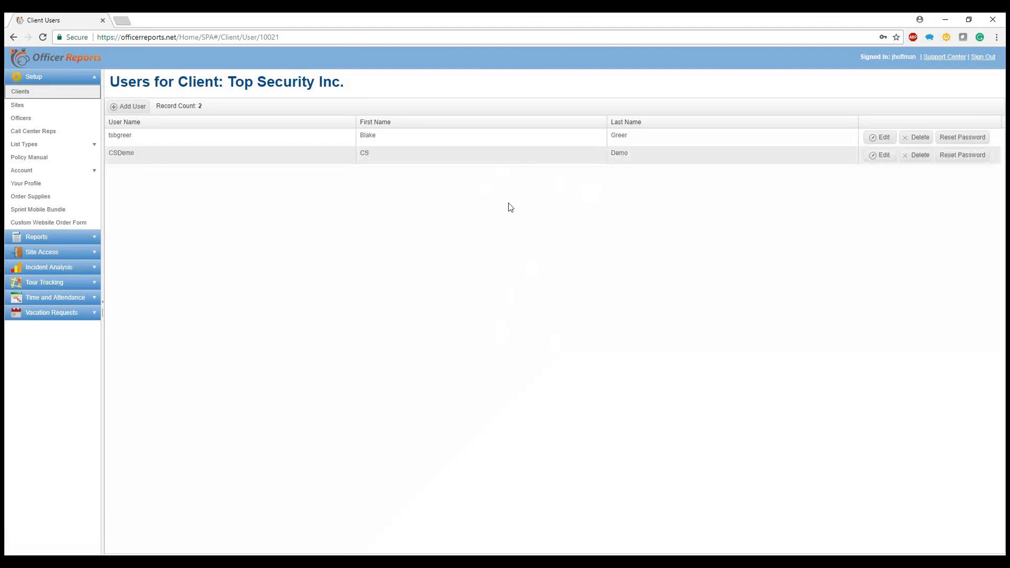
- Enable Email DAR and Approval Required for Daily Activity reports on site Top Security Inc Demo #3 and save the site
click(38, 108)
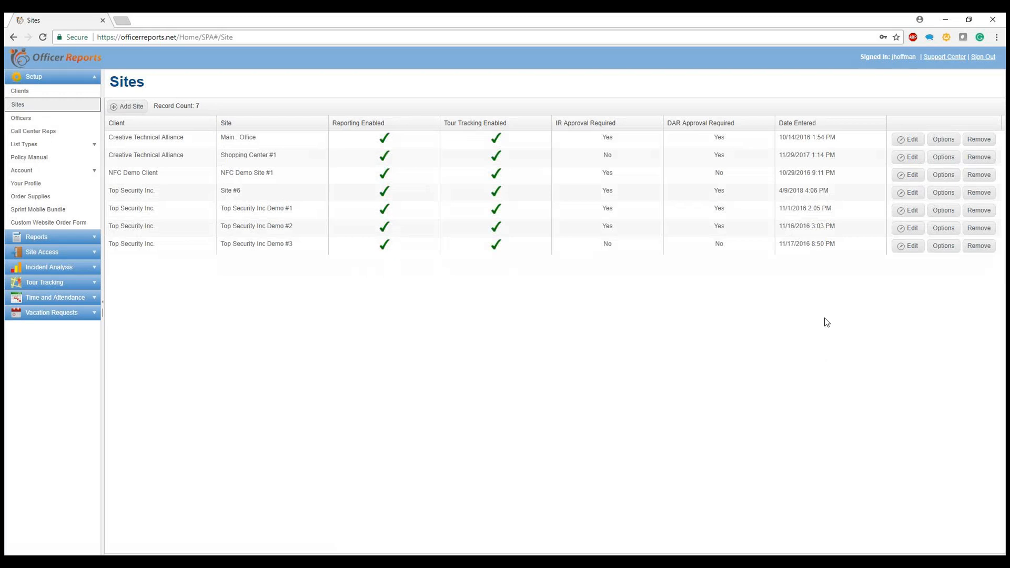
click(912, 247)
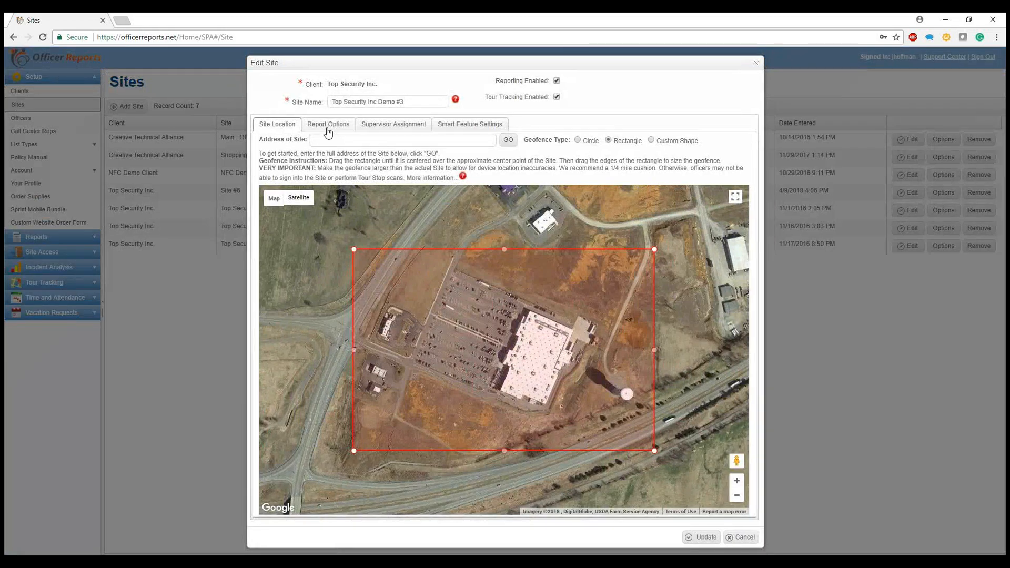
click(328, 127)
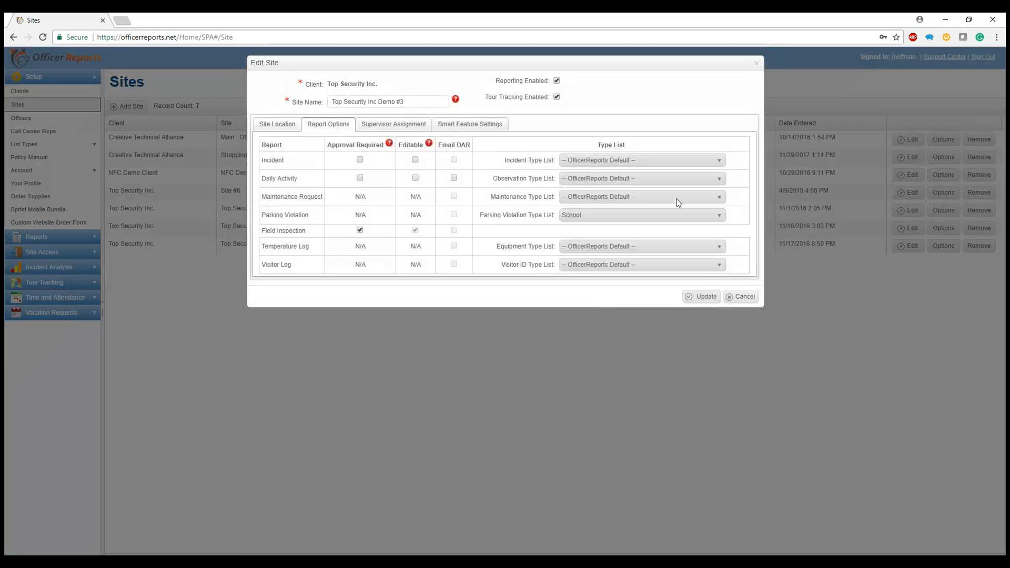
click(454, 178)
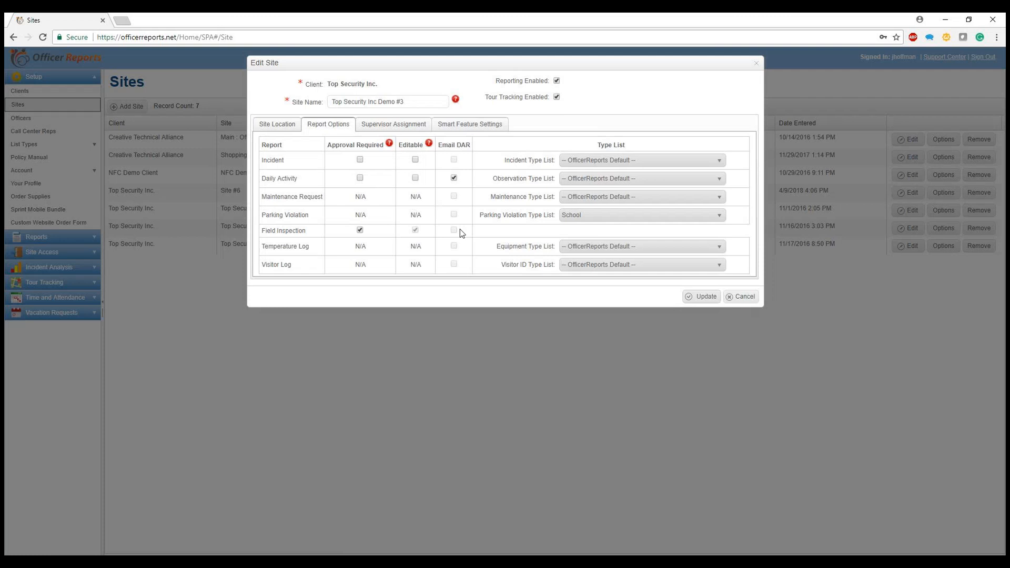
click(359, 178)
click(704, 297)
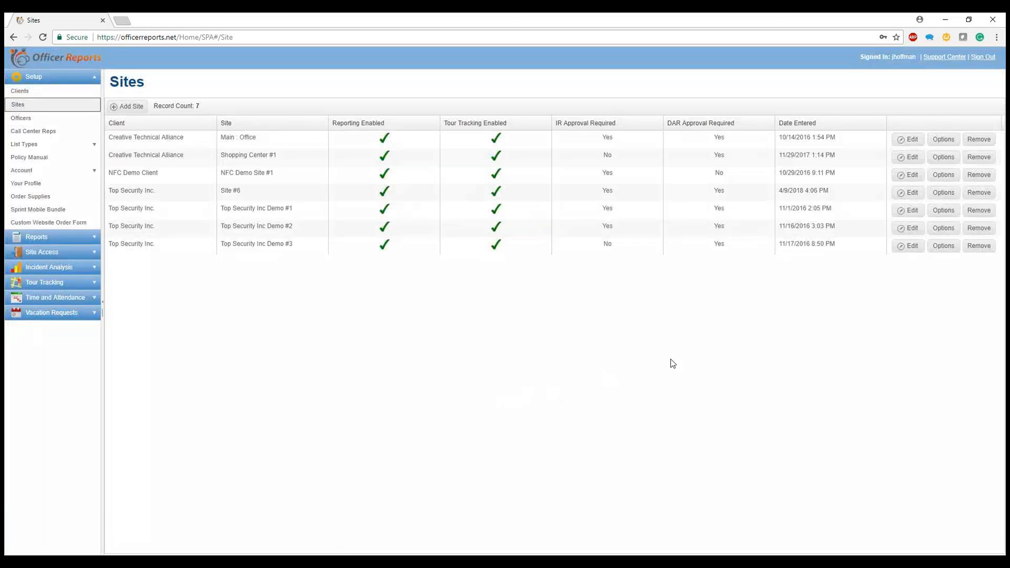
- Require approval for Incident reports on site Top Security Inc Demo #3 and save the site
click(897, 247)
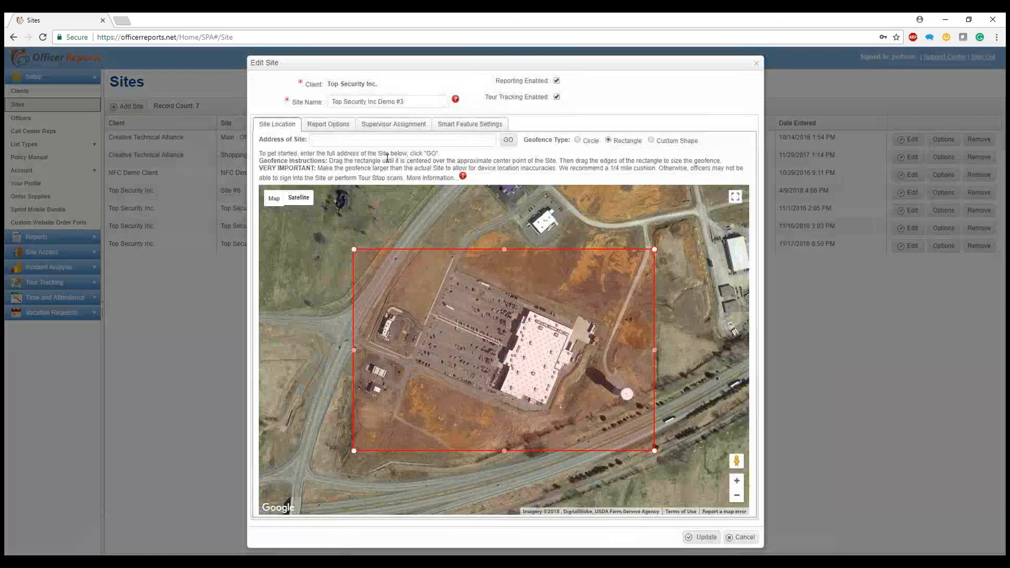
click(345, 125)
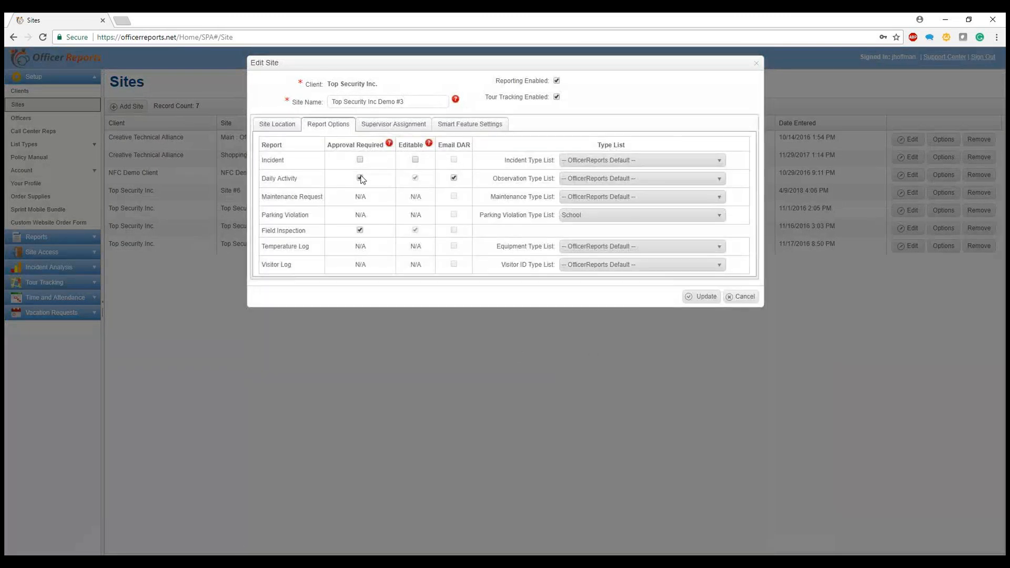
mouse_move(429, 143)
click(472, 104)
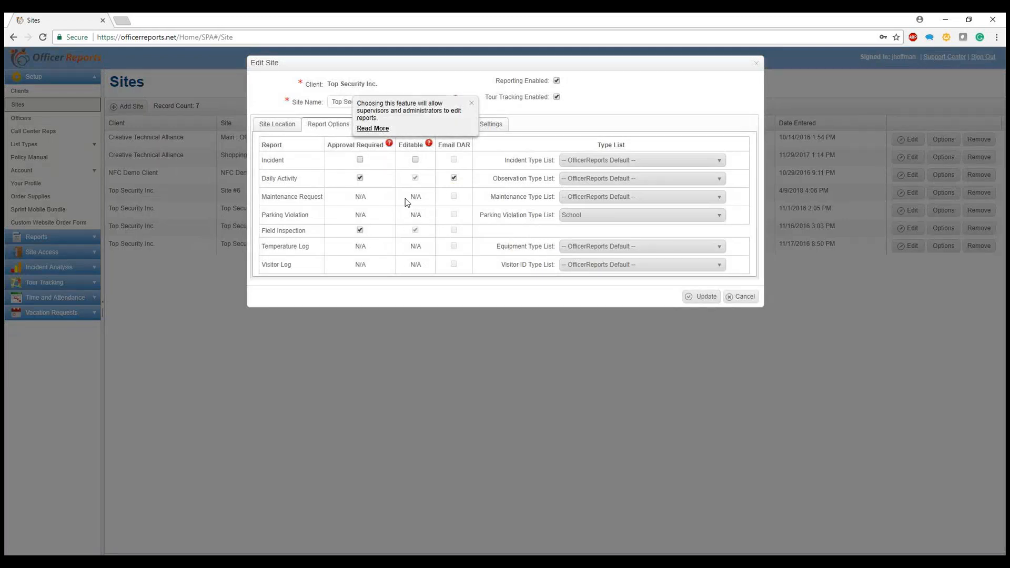
click(360, 159)
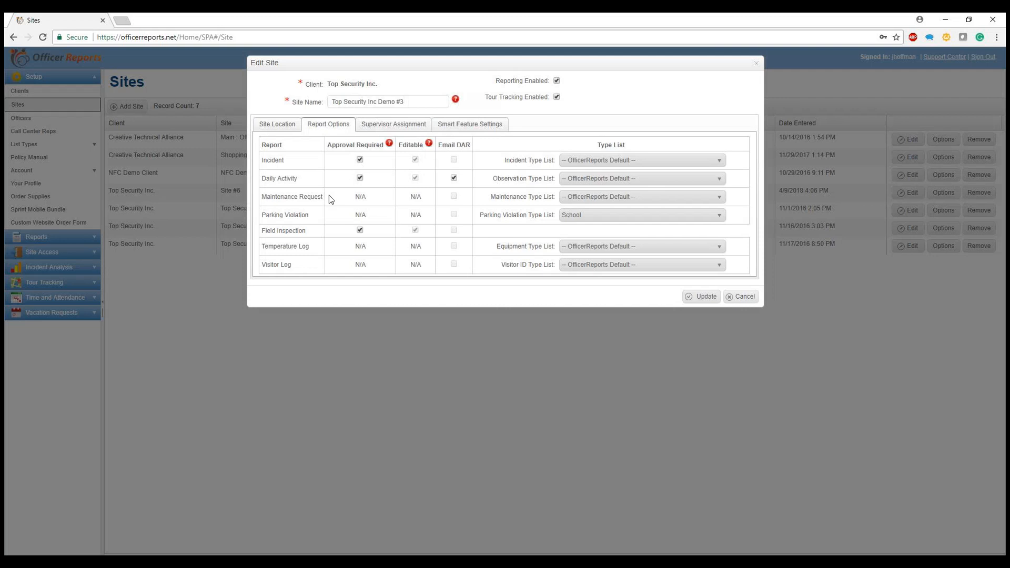
click(695, 298)
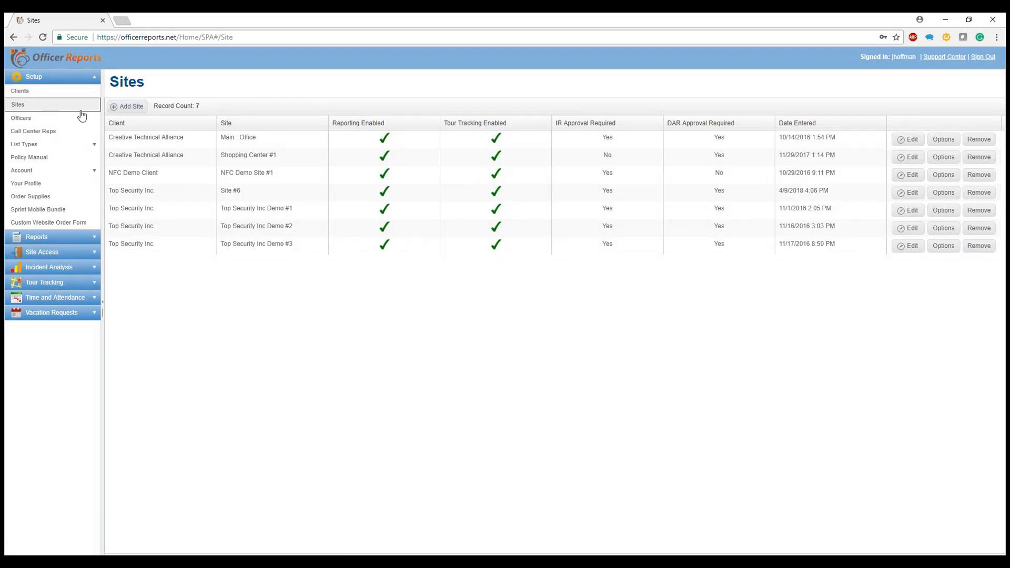
- Draft a new site named Test 2 for client Top Security Inc. and view its report options without saving it
click(126, 109)
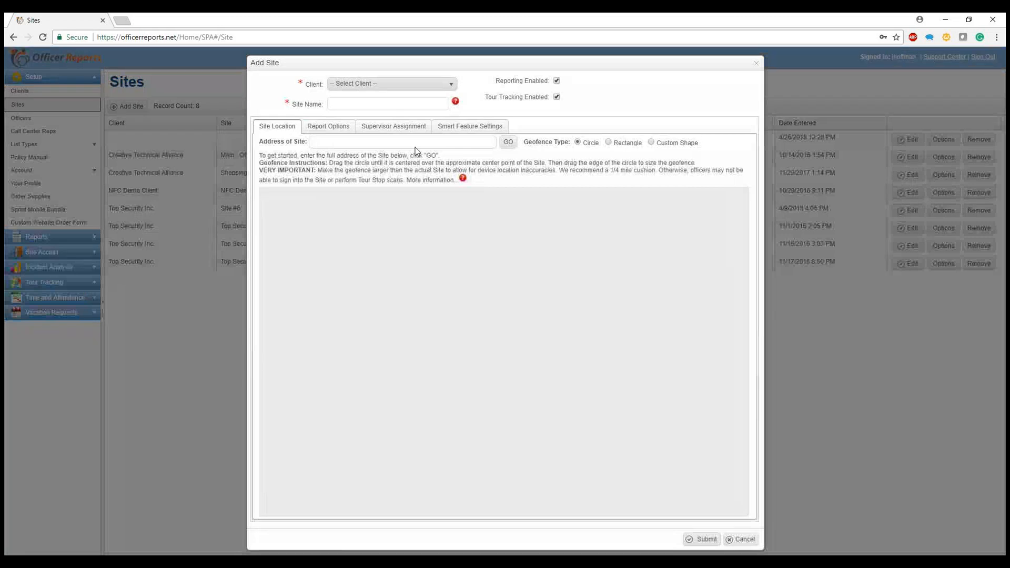
click(368, 86)
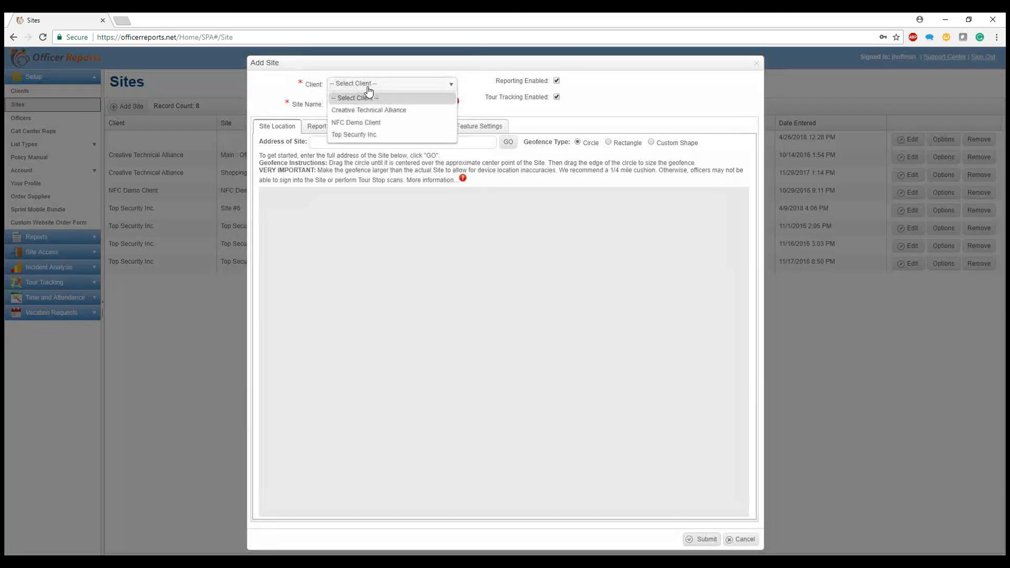
click(385, 135)
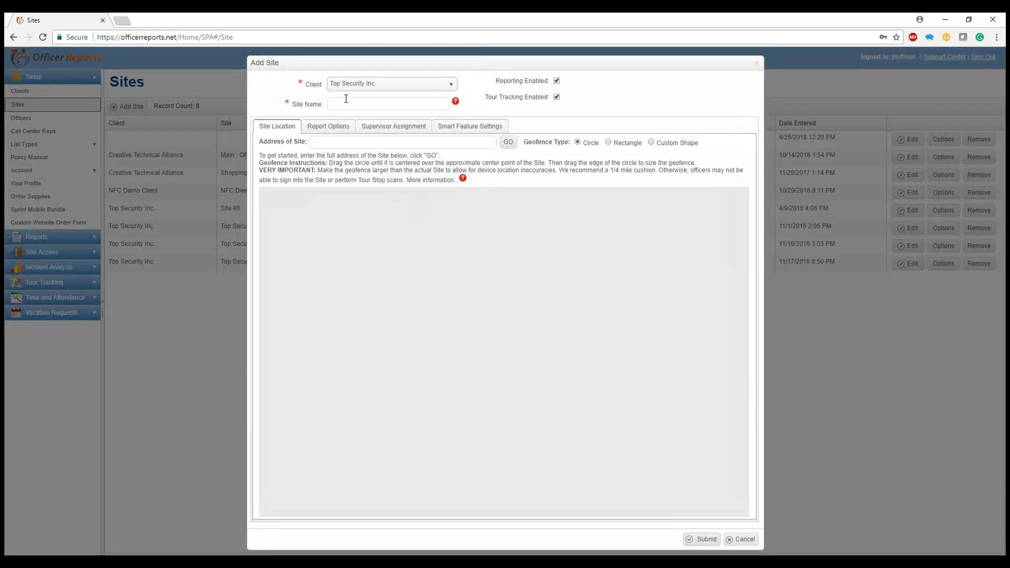
click(348, 103)
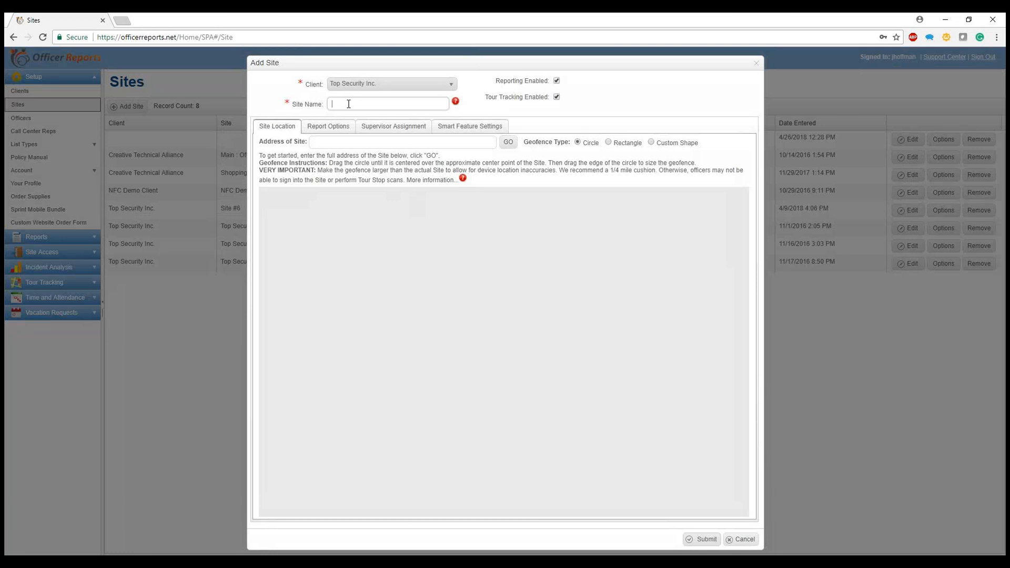
text(Test 2)
click(328, 127)
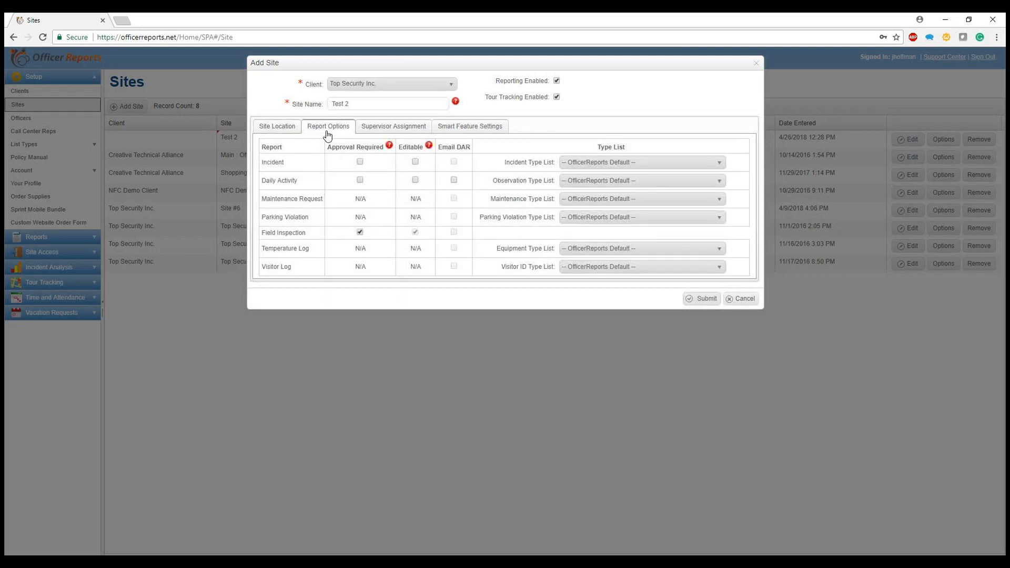
mouse_move(429, 146)
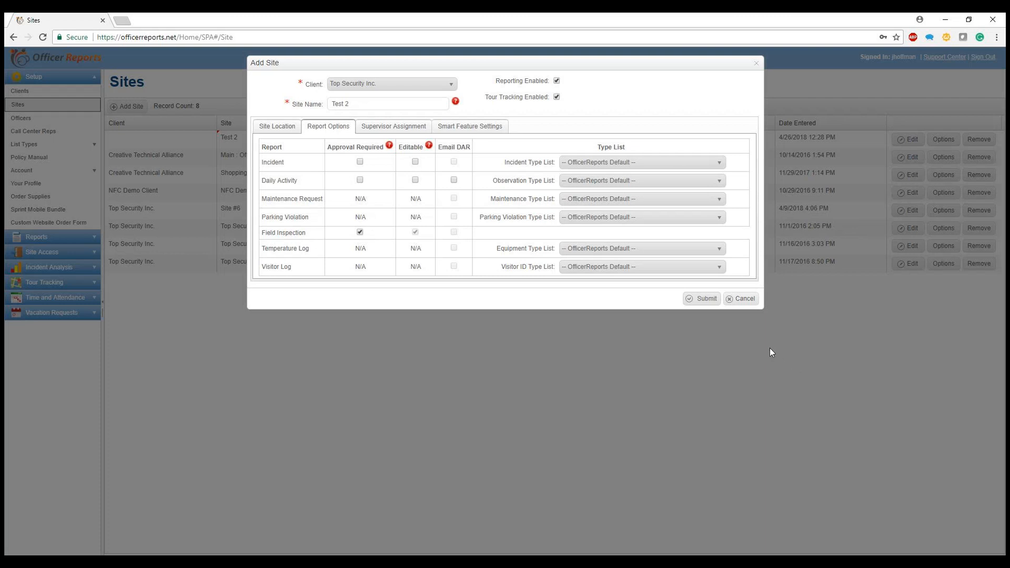
click(743, 299)
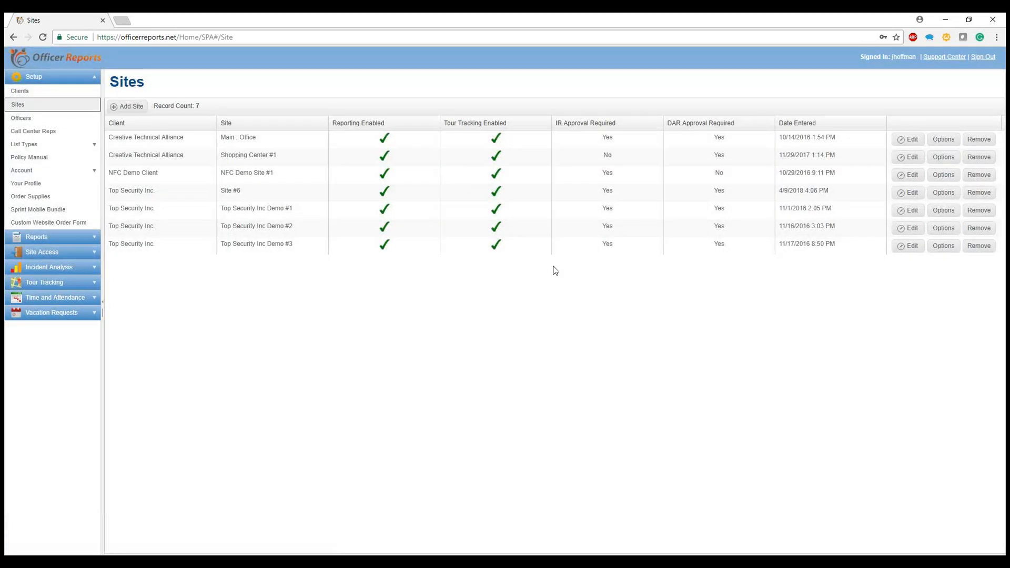